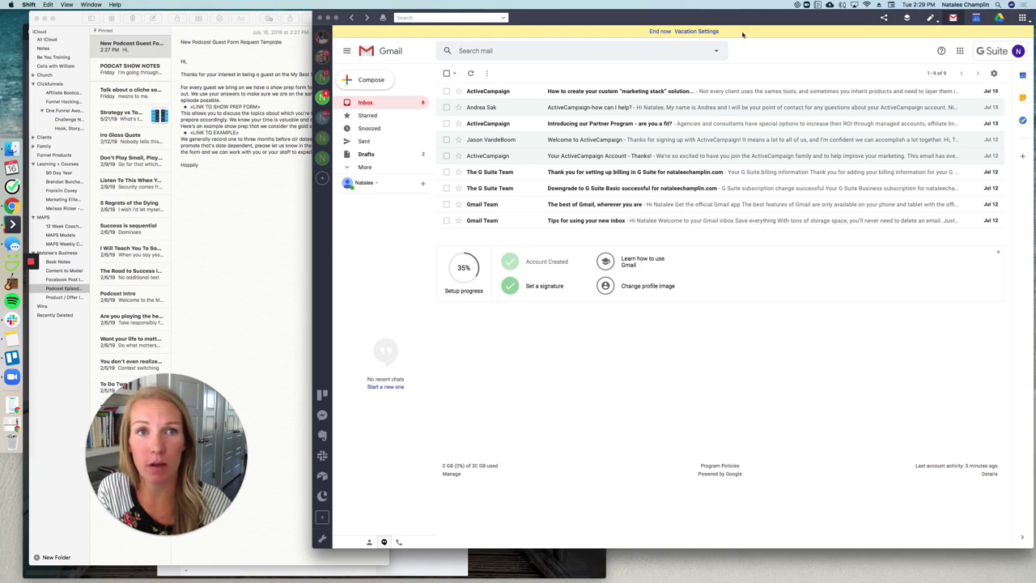
Check whether Canned Responses (Templates) is enabled in the advanced mail settings, and return to the inbox.
{"action": "left_click", "coordinate": [696, 62]}
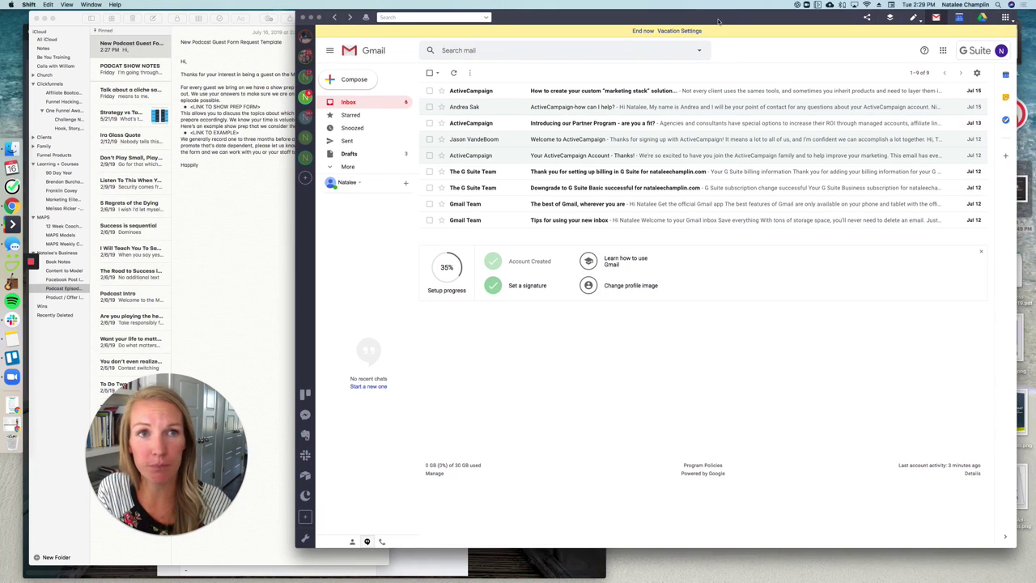
{"action": "left_click", "coordinate": [977, 74]}
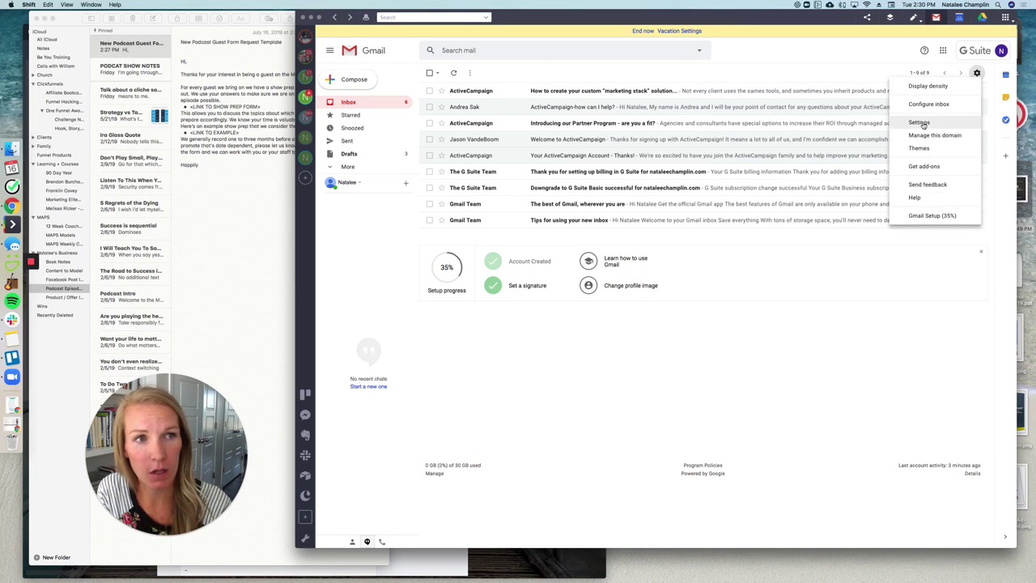
{"action": "left_click", "coordinate": [922, 123]}
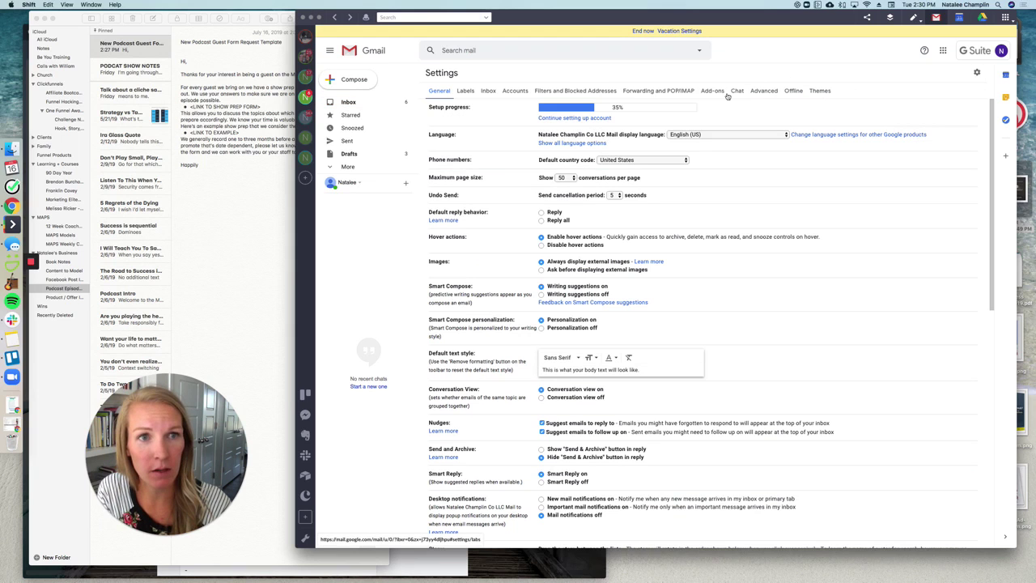
{"action": "left_click", "coordinate": [763, 91]}
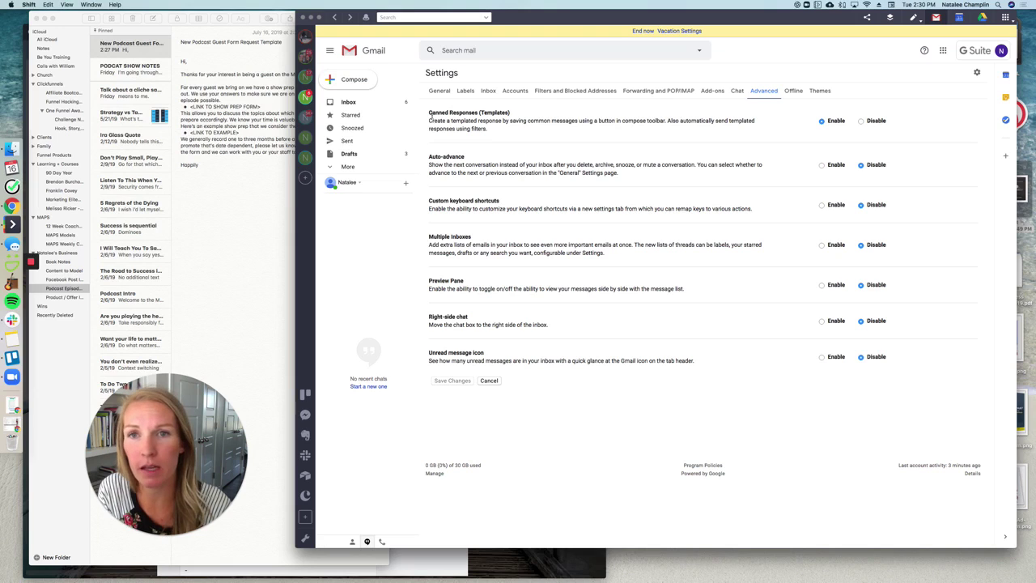
{"action": "left_click_drag", "start_coordinate": [429, 114], "coordinate": [517, 113]}
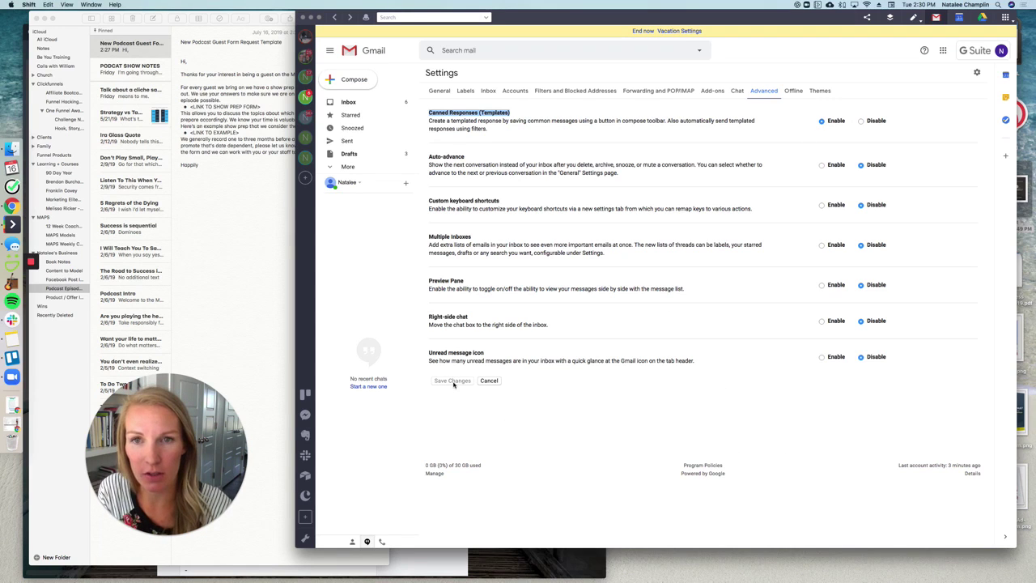
{"action": "left_click", "coordinate": [346, 102]}
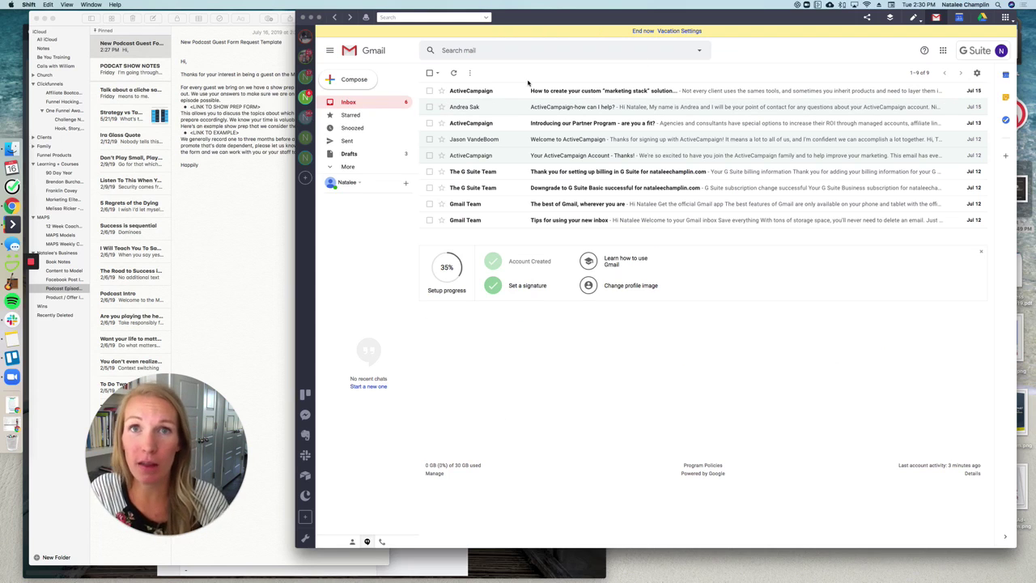
Start a new email message and place the cursor in the empty body above the signature.
{"action": "left_click", "coordinate": [348, 81]}
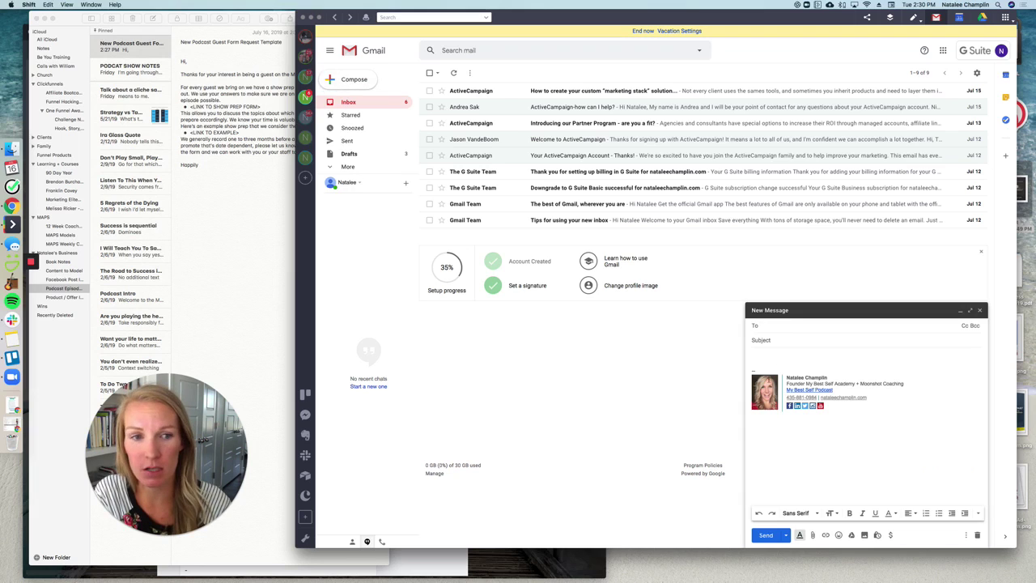
{"action": "left_click_drag", "start_coordinate": [755, 369], "coordinate": [880, 418]}
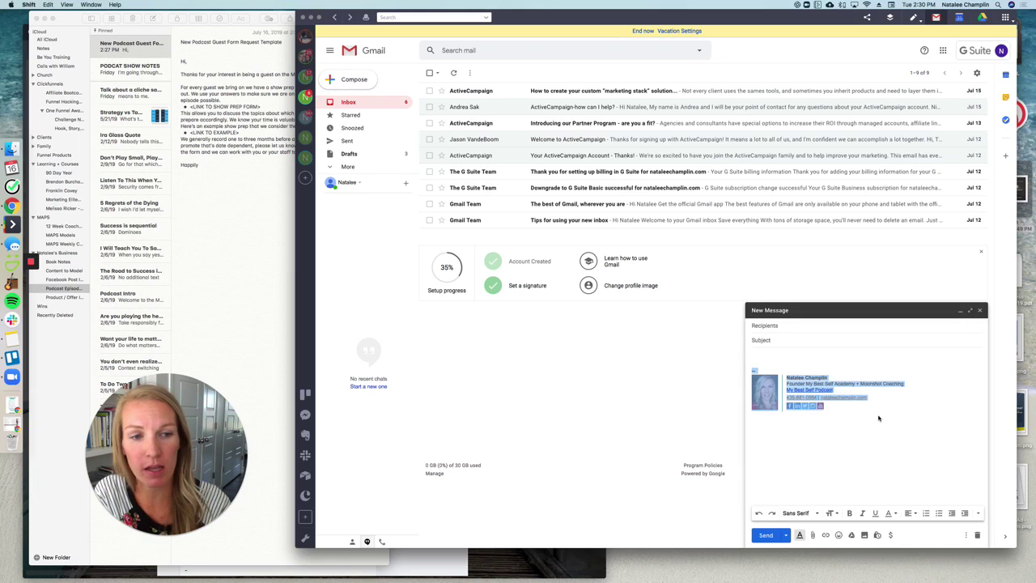
{"action": "left_click", "coordinate": [825, 435]}
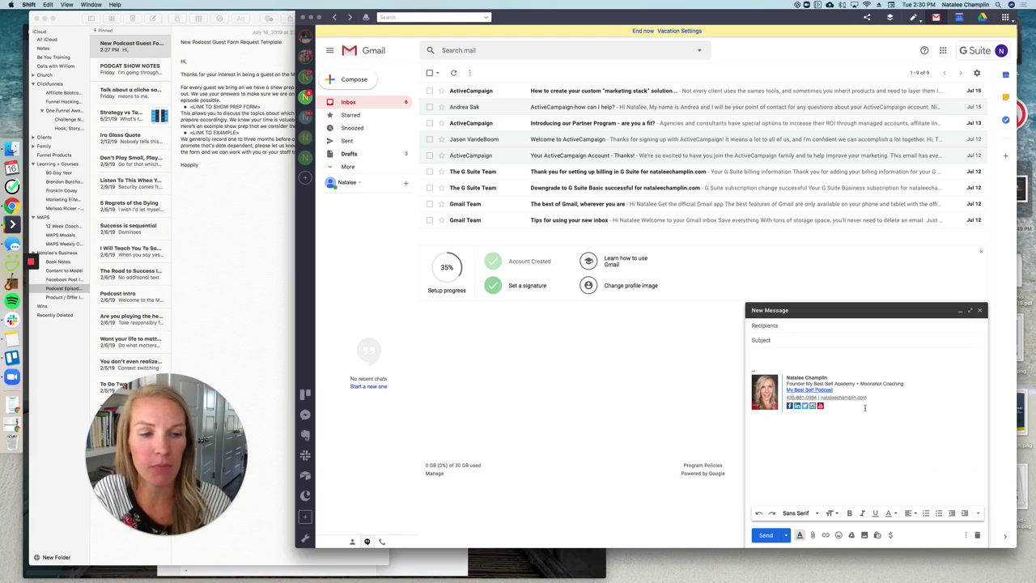
{"action": "left_click", "coordinate": [763, 357]}
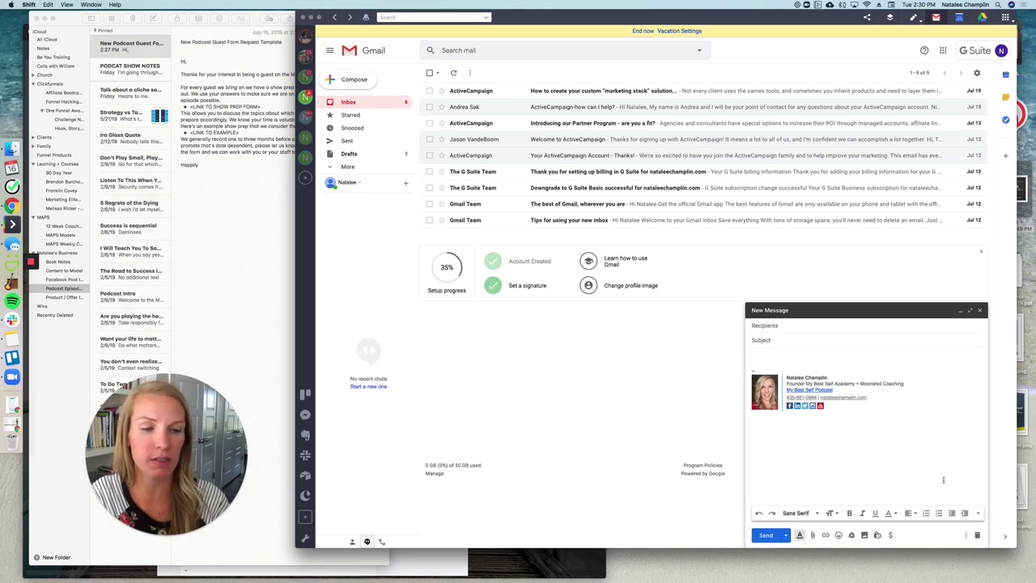
Insert the "Interest in Coaching" canned response into the new message and highlight the word HERE in it.
{"action": "left_click", "coordinate": [967, 536]}
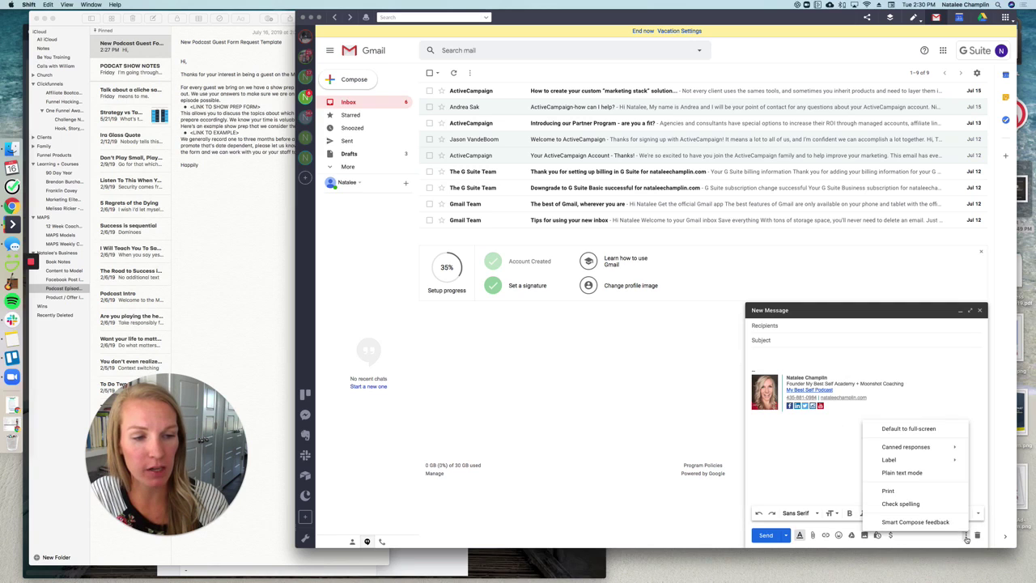
{"action": "left_click", "coordinate": [967, 536]}
{"action": "left_click", "coordinate": [967, 536]}
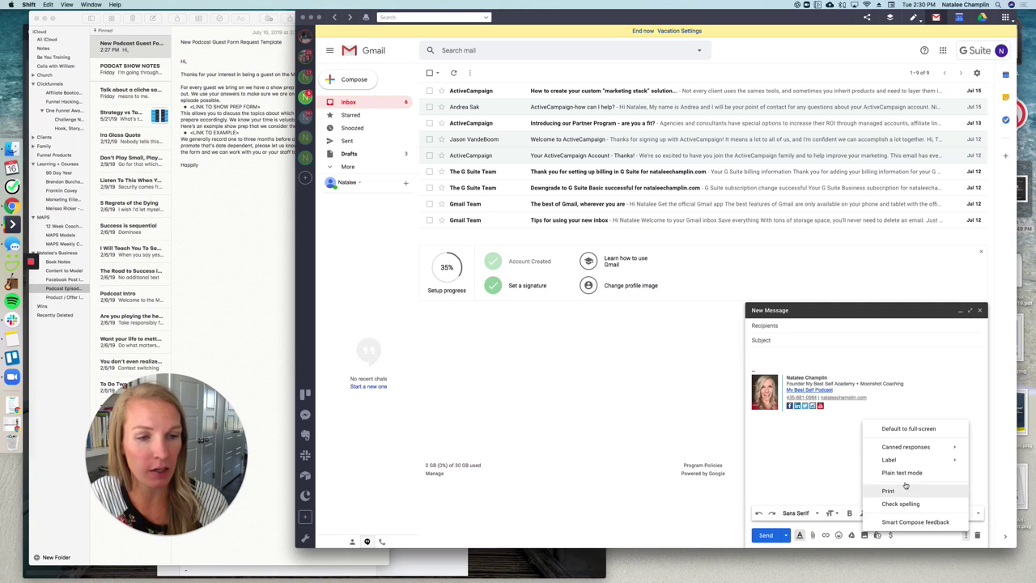
{"action": "mouse_move", "coordinate": [899, 450]}
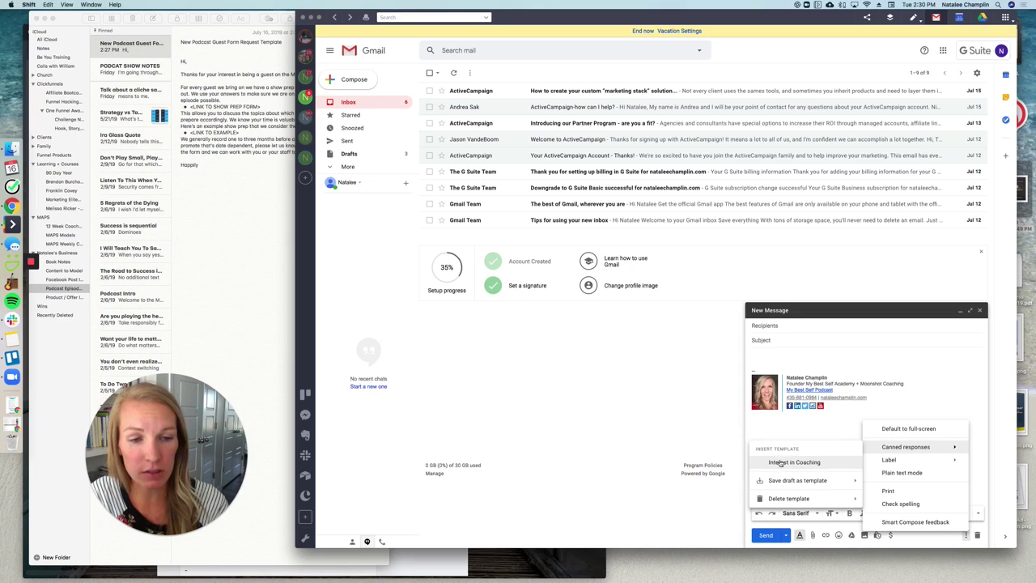
{"action": "left_click", "coordinate": [788, 465]}
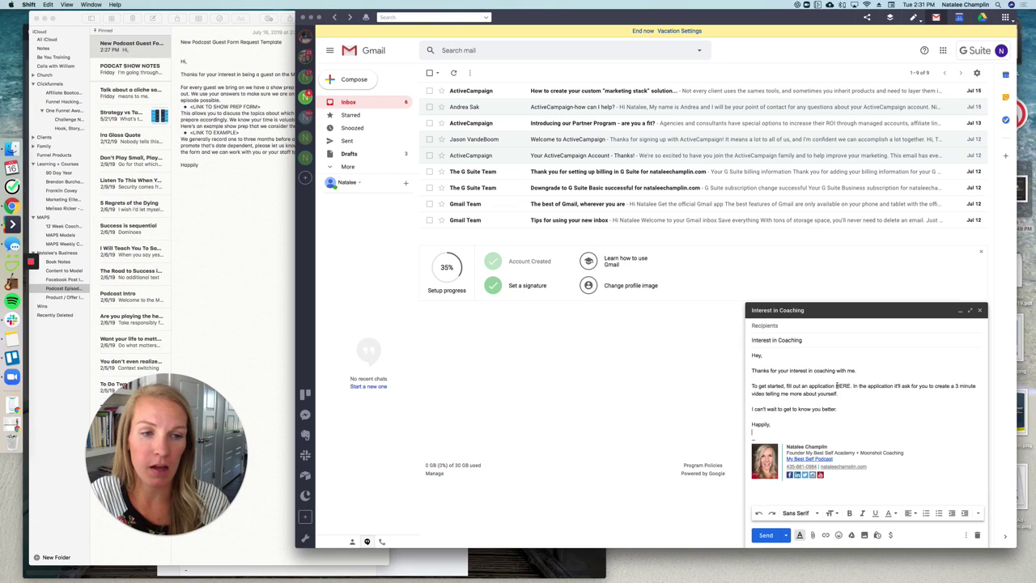
{"action": "left_click_drag", "start_coordinate": [836, 386], "coordinate": [853, 387]}
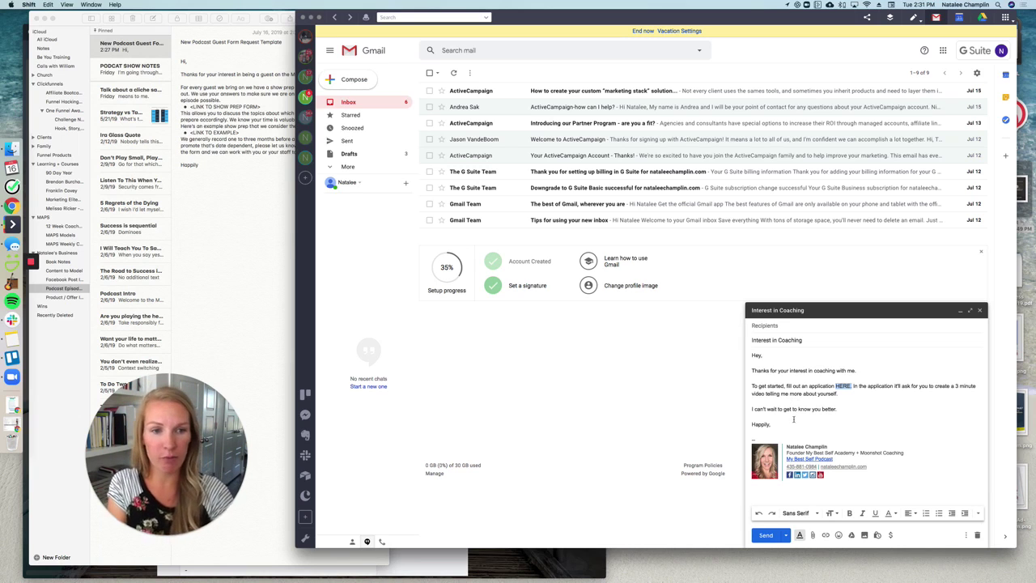
Delete the inserted response text and the signature so that the message body is empty.
{"action": "left_click_drag", "start_coordinate": [781, 424], "coordinate": [741, 356]}
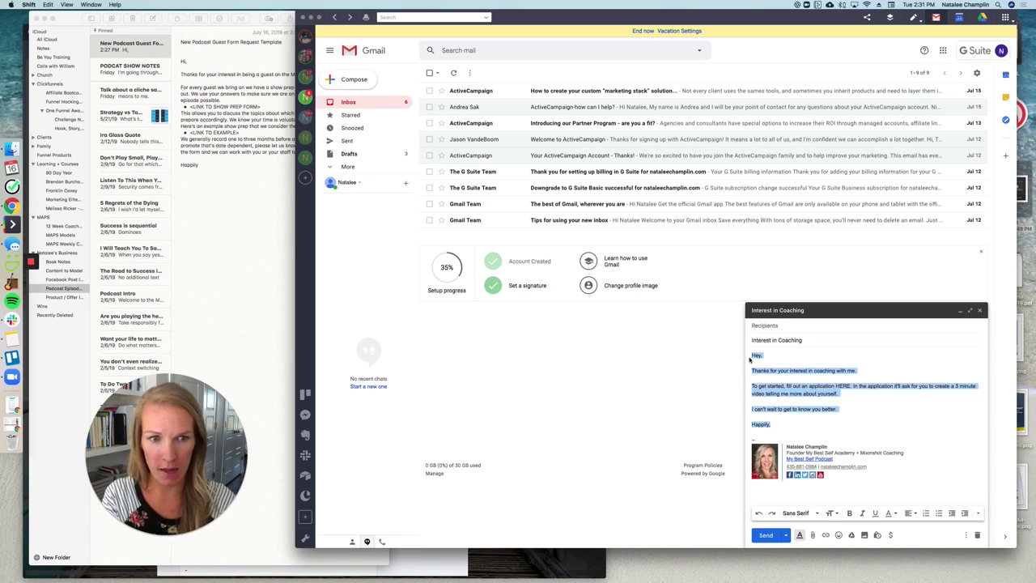
{"action": "key", "text": "BackSpace"}
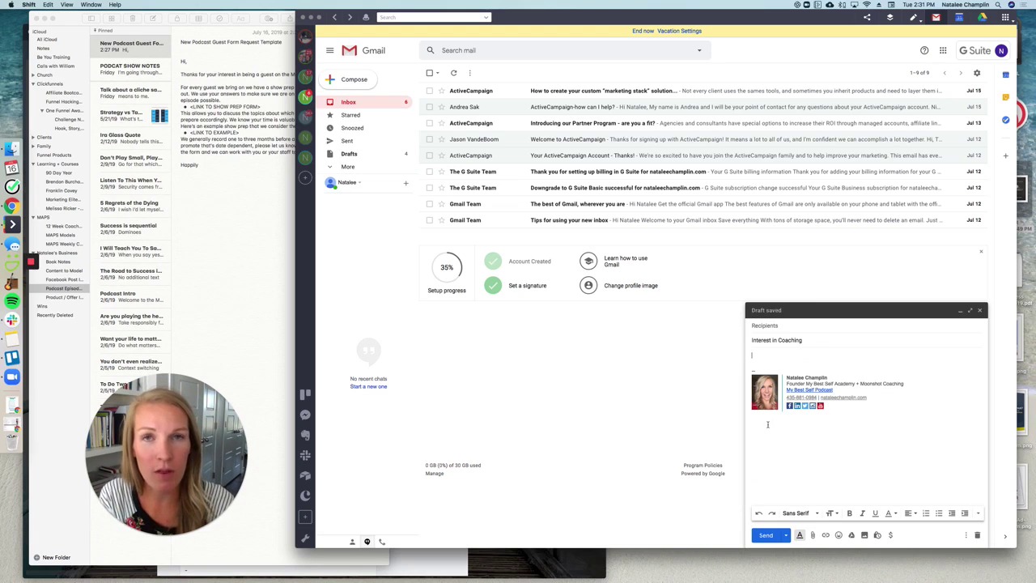
{"action": "left_click_drag", "start_coordinate": [754, 366], "coordinate": [883, 417]}
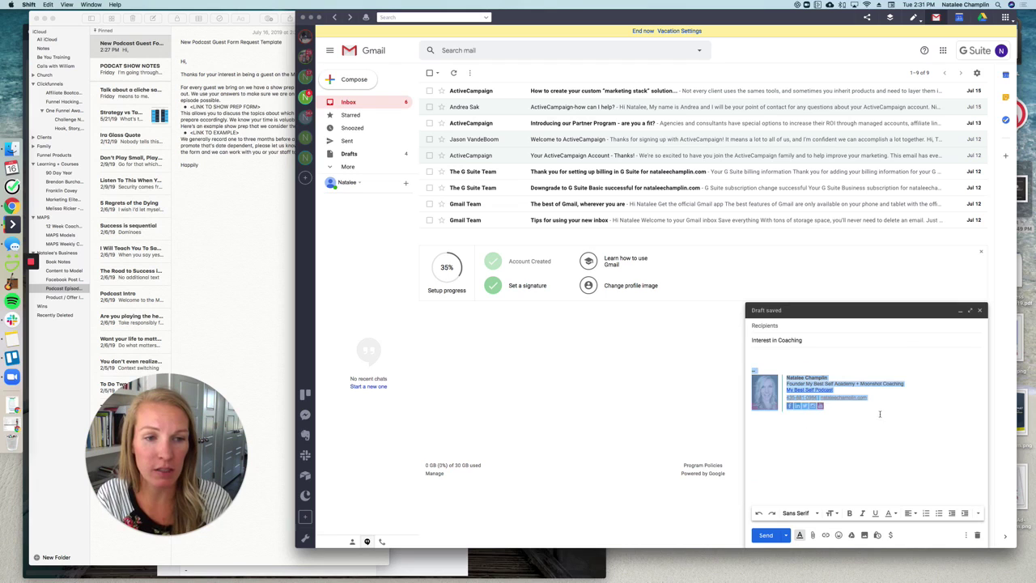
{"action": "key", "text": "BackSpace"}
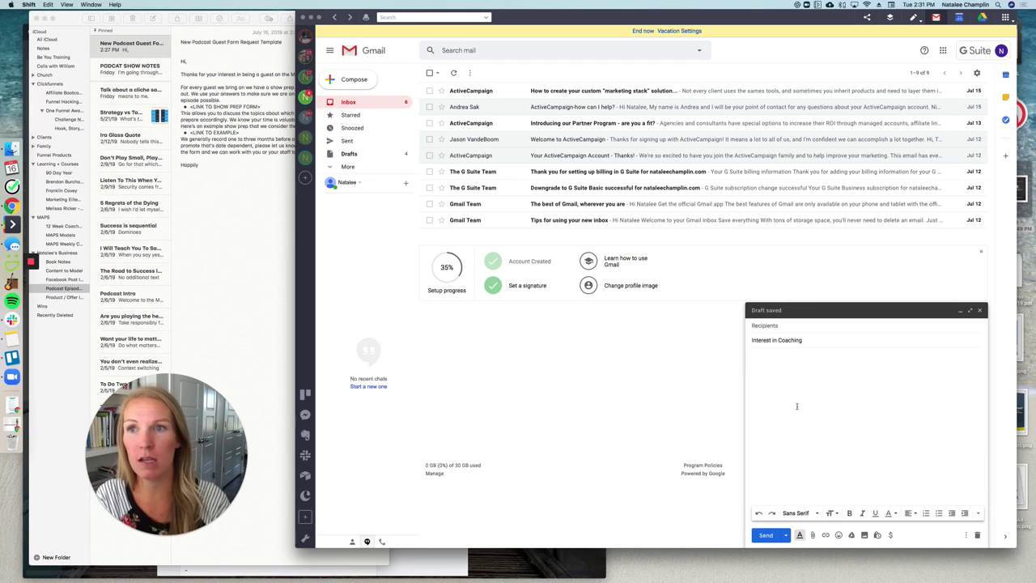
Copy the "New Podcast Guest Form Request Template" text from "Hi," through "Happily" in Notes and paste it into the Gmail message body.
{"action": "left_click", "coordinate": [185, 63]}
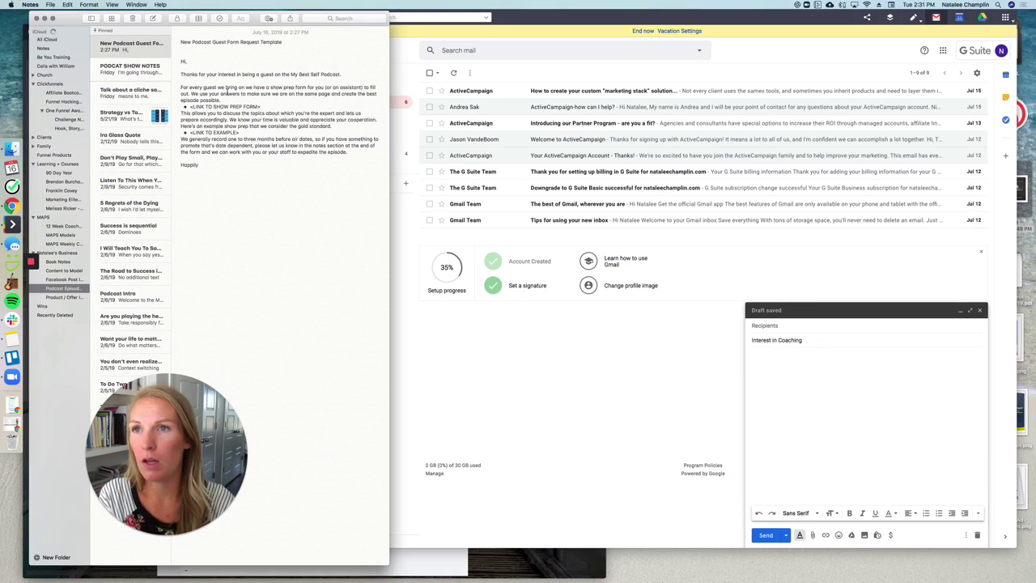
{"action": "left_click_drag", "start_coordinate": [183, 61], "coordinate": [213, 164]}
{"action": "key", "text": "super+c"}
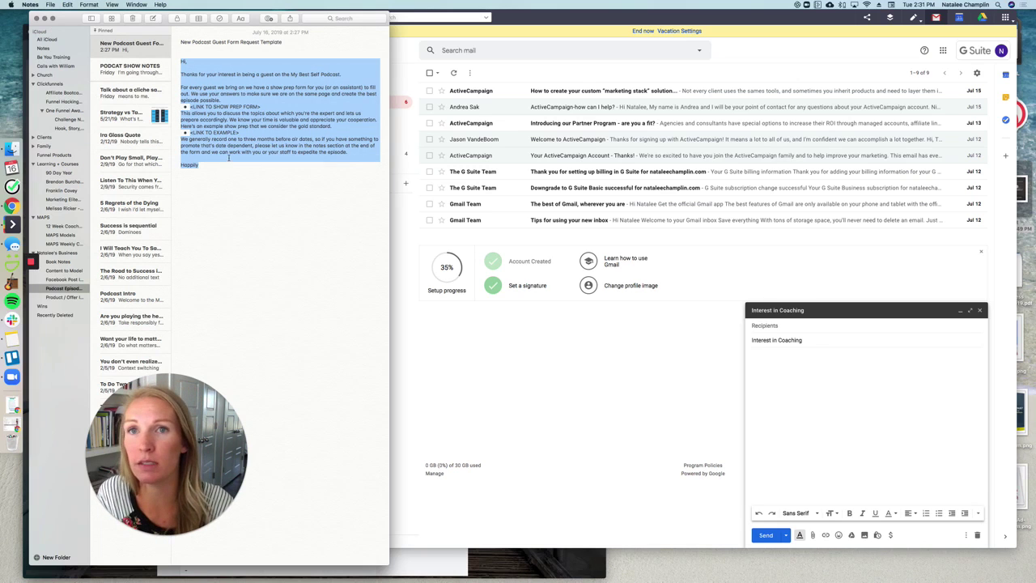
{"action": "left_click", "coordinate": [758, 361]}
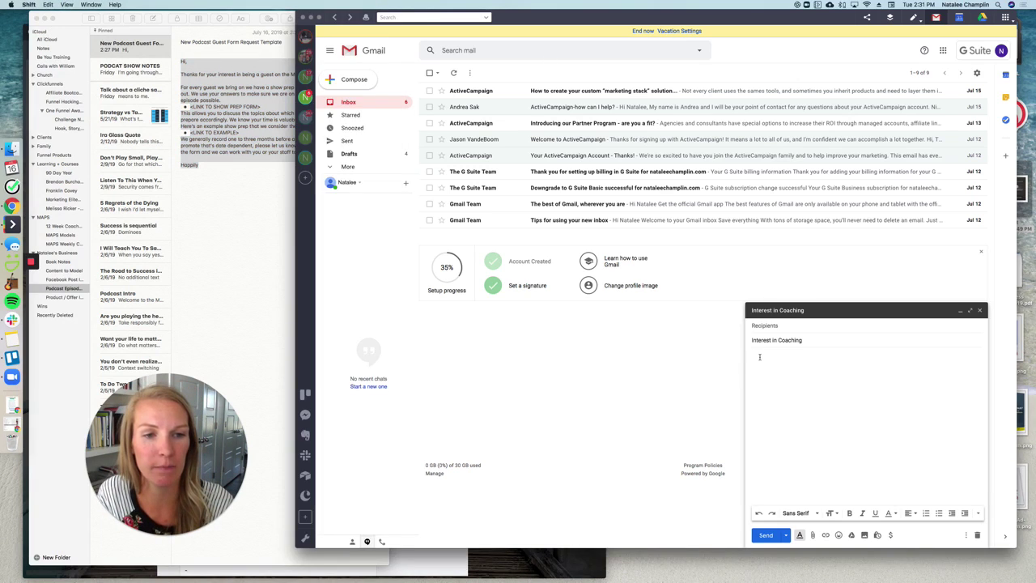
{"action": "key", "text": "super+v"}
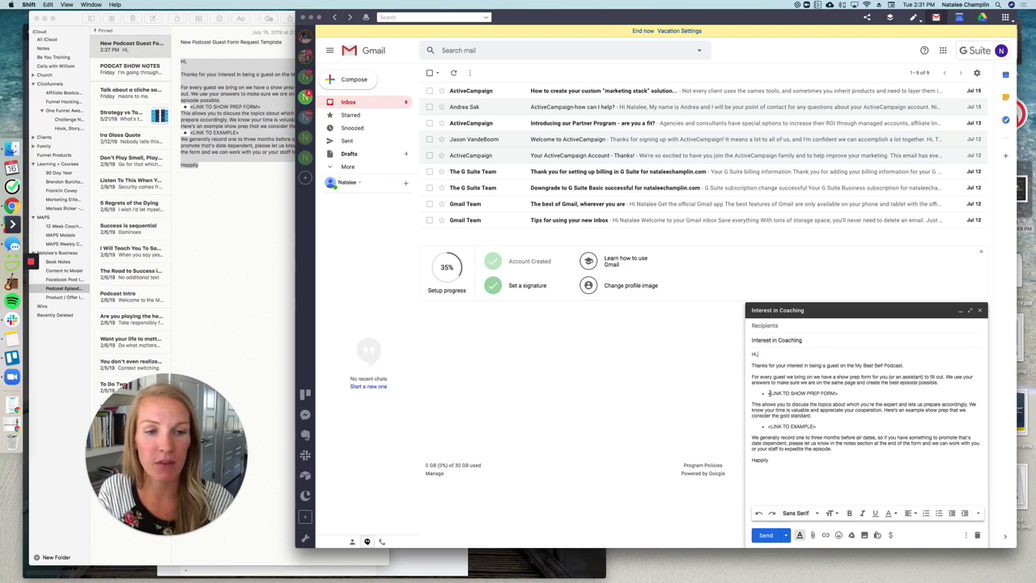
Review the show prep form and example link placeholders in the pasted message.
{"action": "left_click_drag", "start_coordinate": [768, 394], "coordinate": [838, 394]}
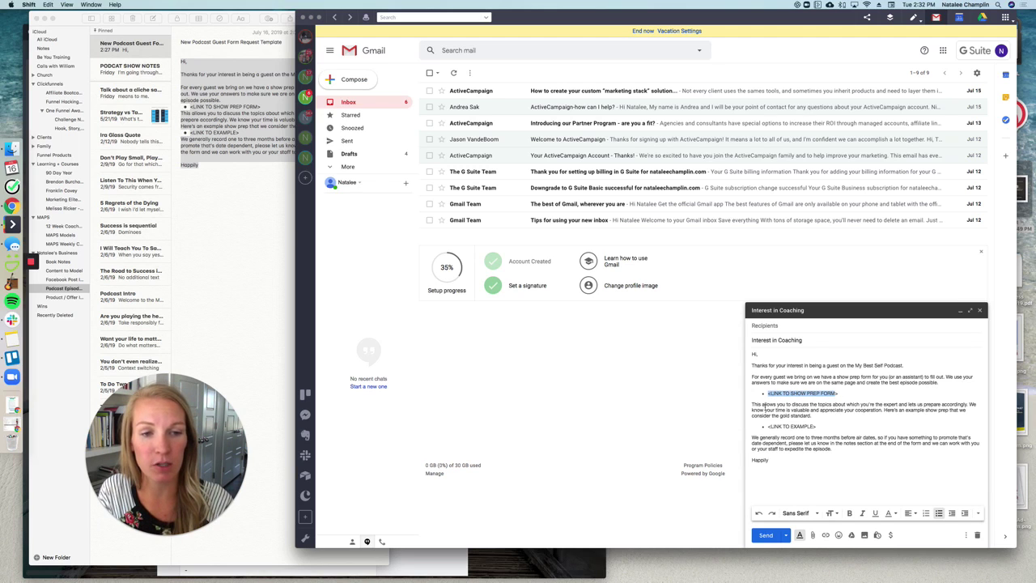
{"action": "left_click", "coordinate": [752, 405]}
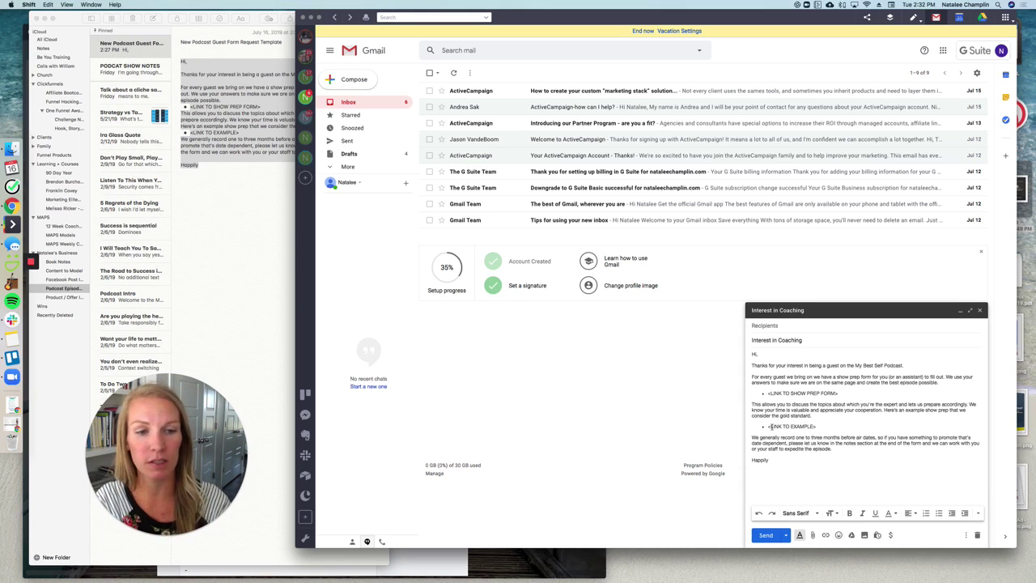
{"action": "left_click_drag", "start_coordinate": [769, 425], "coordinate": [819, 427]}
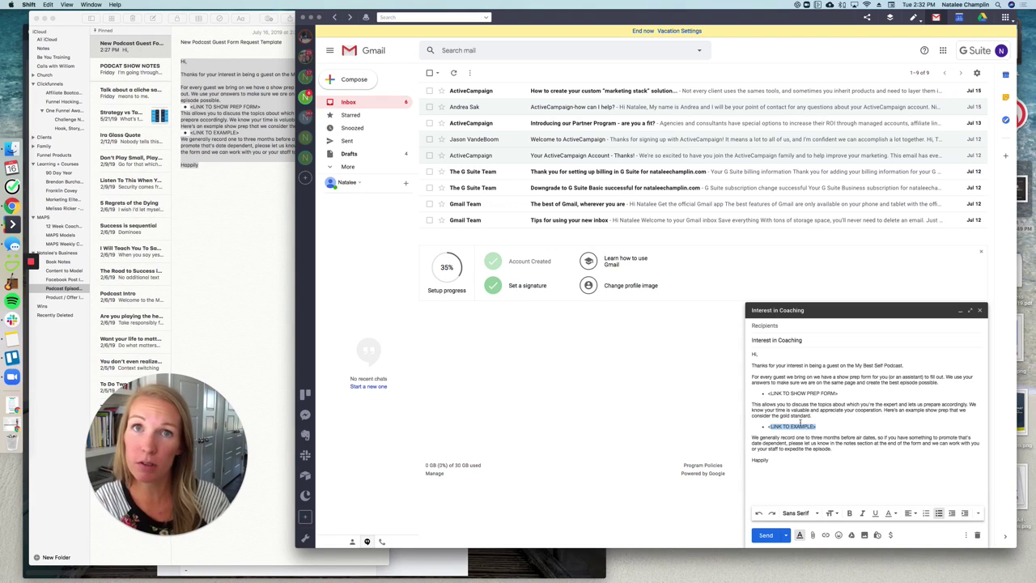
{"action": "left_click", "coordinate": [754, 438]}
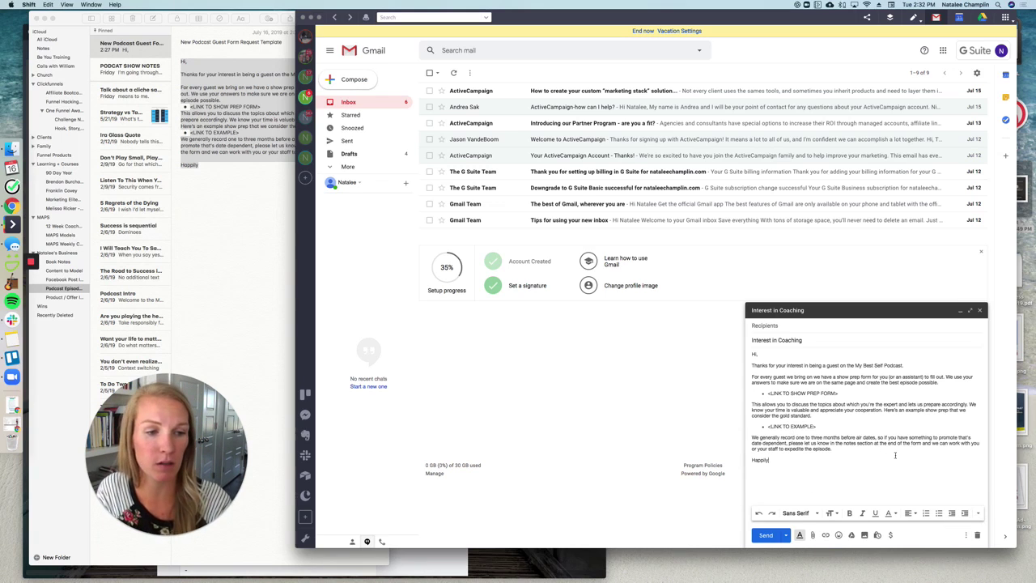
Save the draft as a new canned response template named "New Podcast Guest Form Request" and close the draft.
{"action": "left_click", "coordinate": [966, 535]}
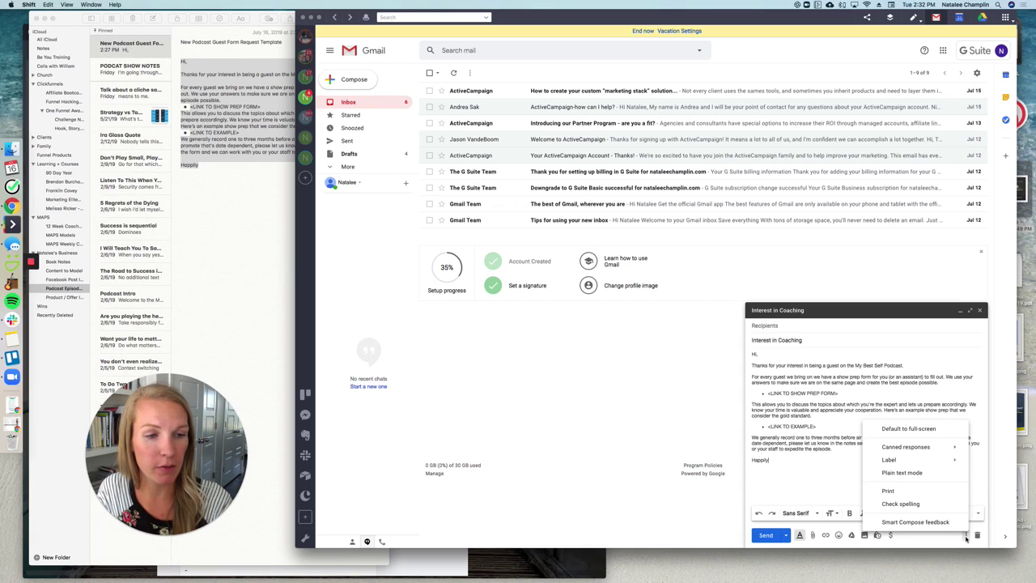
{"action": "mouse_move", "coordinate": [906, 449]}
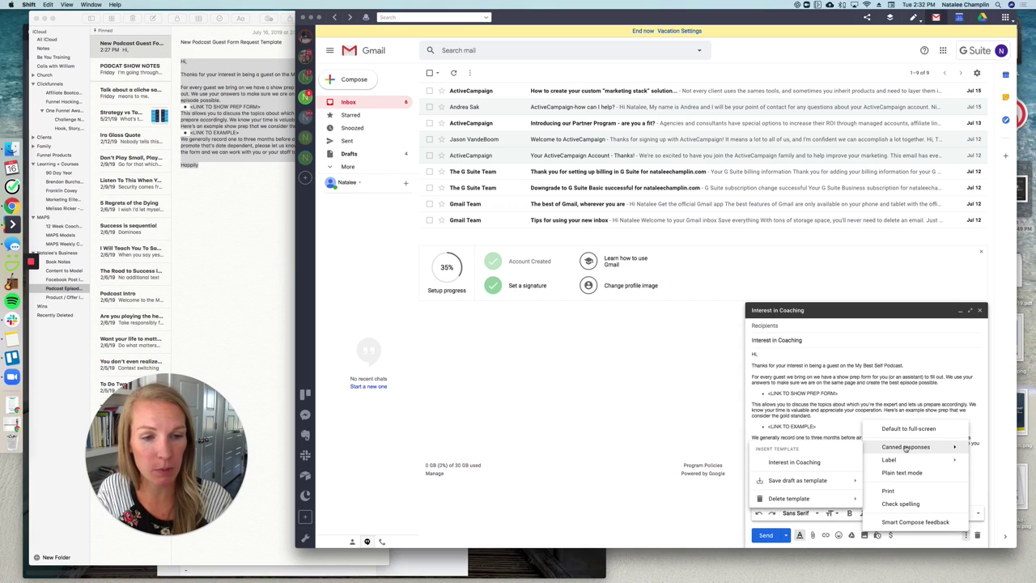
{"action": "mouse_move", "coordinate": [790, 483]}
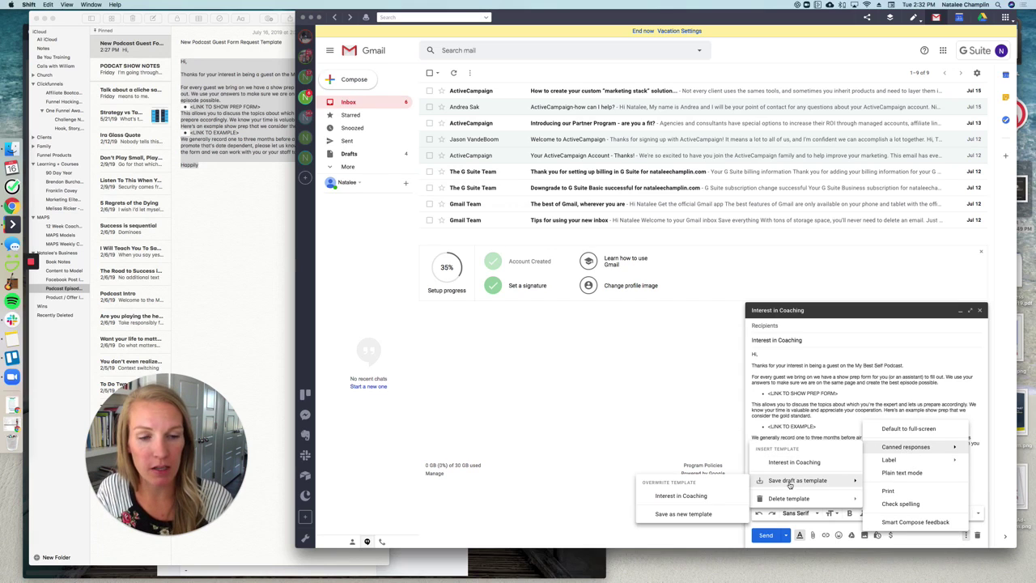
{"action": "left_click", "coordinate": [672, 514]}
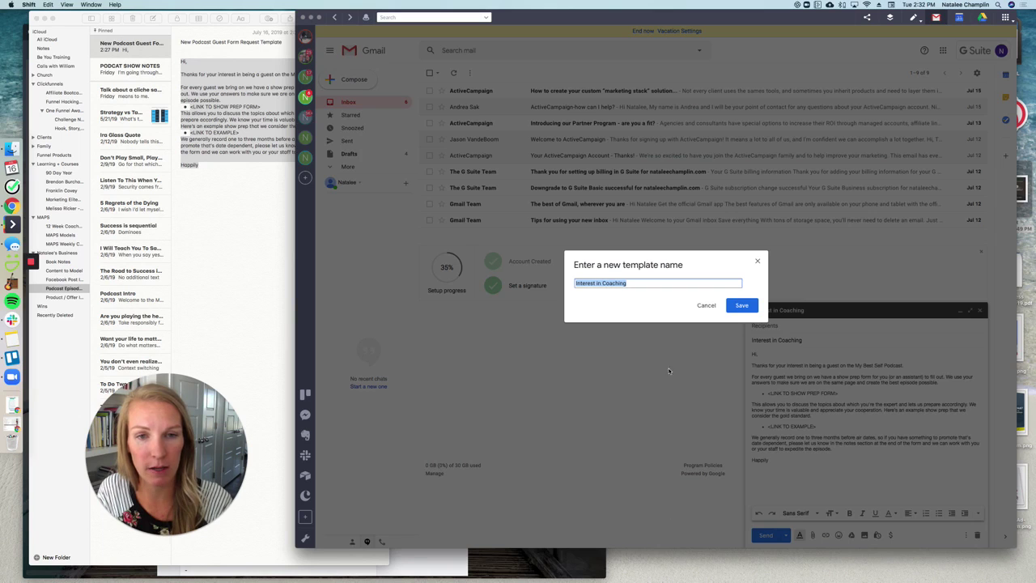
{"action": "type", "text": "Ne"}
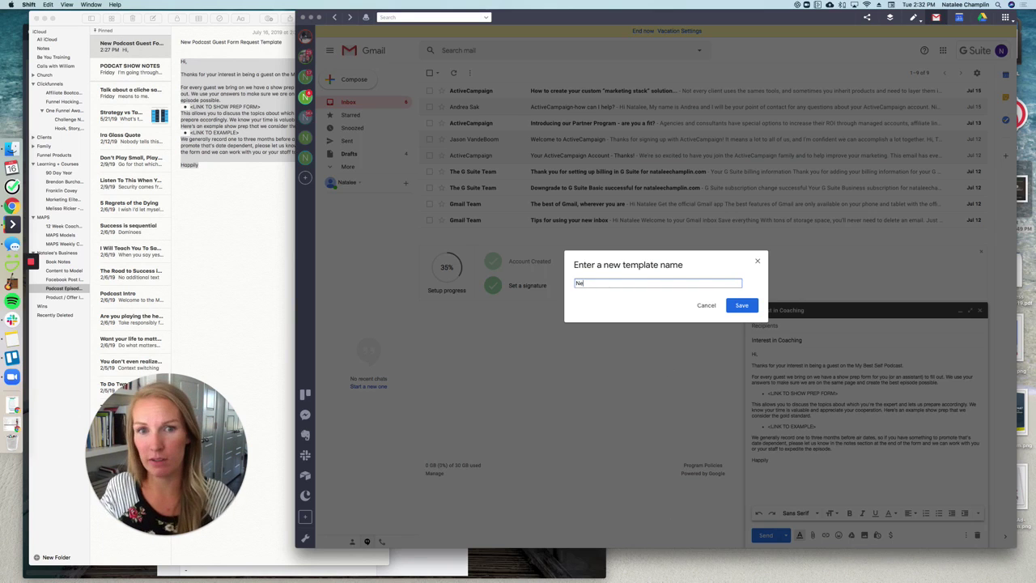
{"action": "type", "text": "w Podcast Guest"}
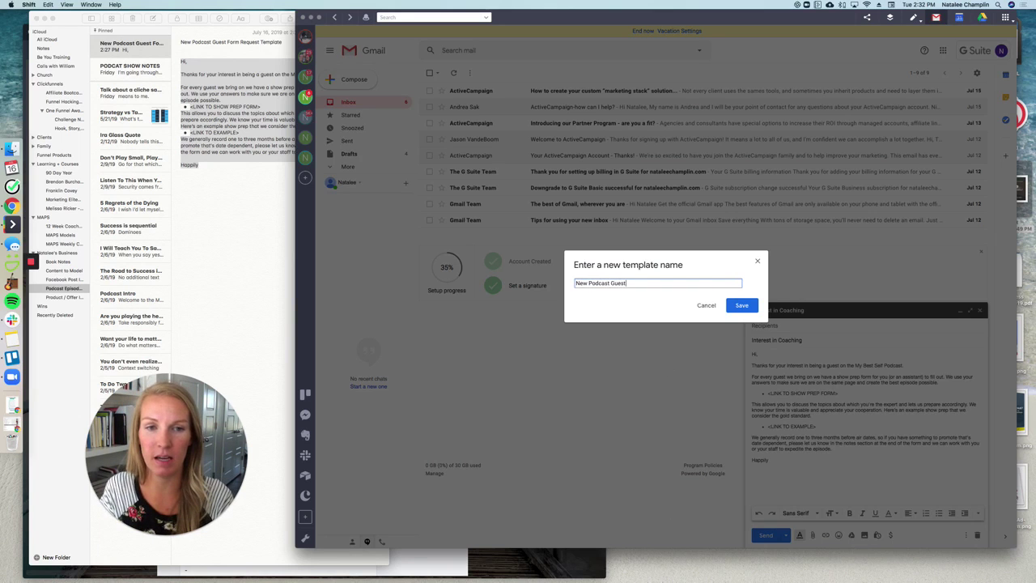
{"action": "type", "text": " Form Q"}
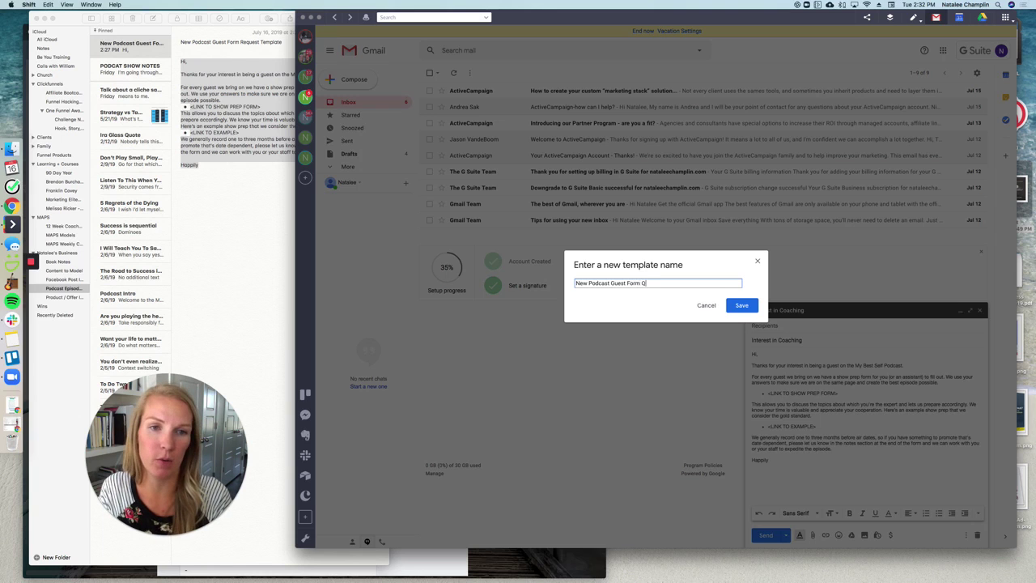
{"action": "key", "text": "BackSpace"}
{"action": "type", "text": "Request"}
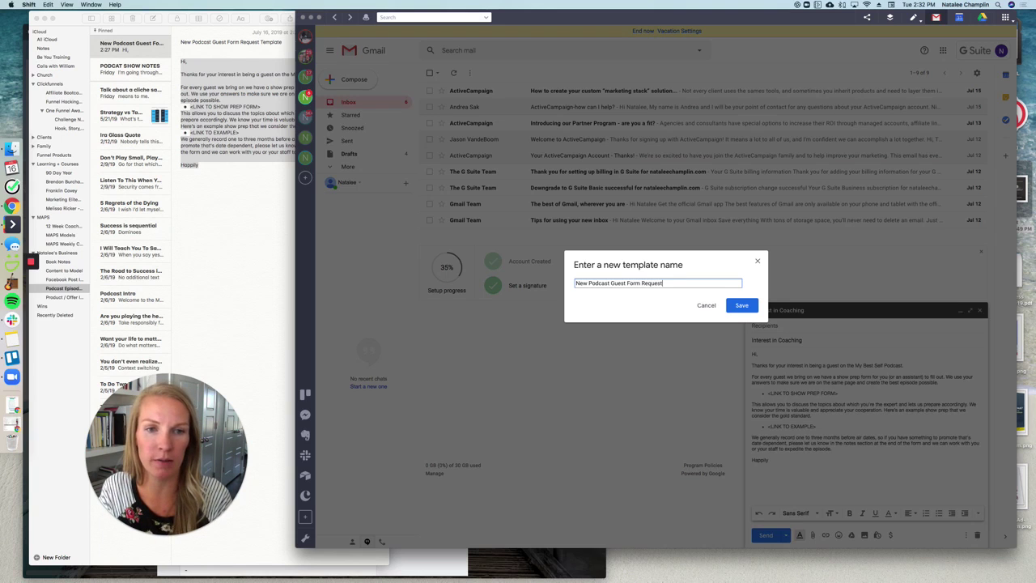
{"action": "left_click", "coordinate": [743, 306]}
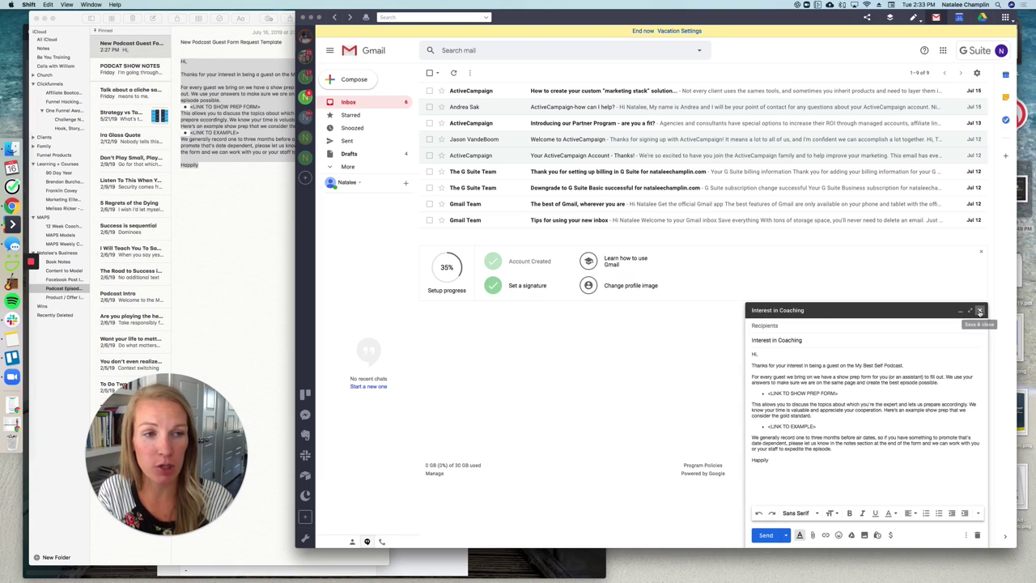
{"action": "left_click", "coordinate": [980, 312]}
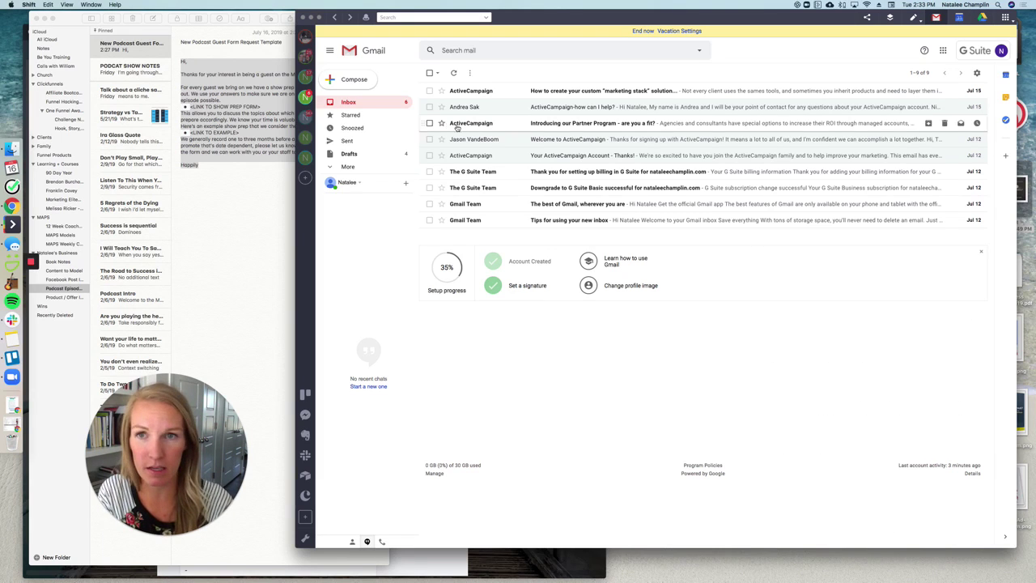
Insert the "New Podcast Guest Form Request" canned response into a new message and highlight its "LINK TO SHOW PREP FORM" placeholder.
{"action": "left_click", "coordinate": [368, 84]}
{"action": "left_click", "coordinate": [759, 356]}
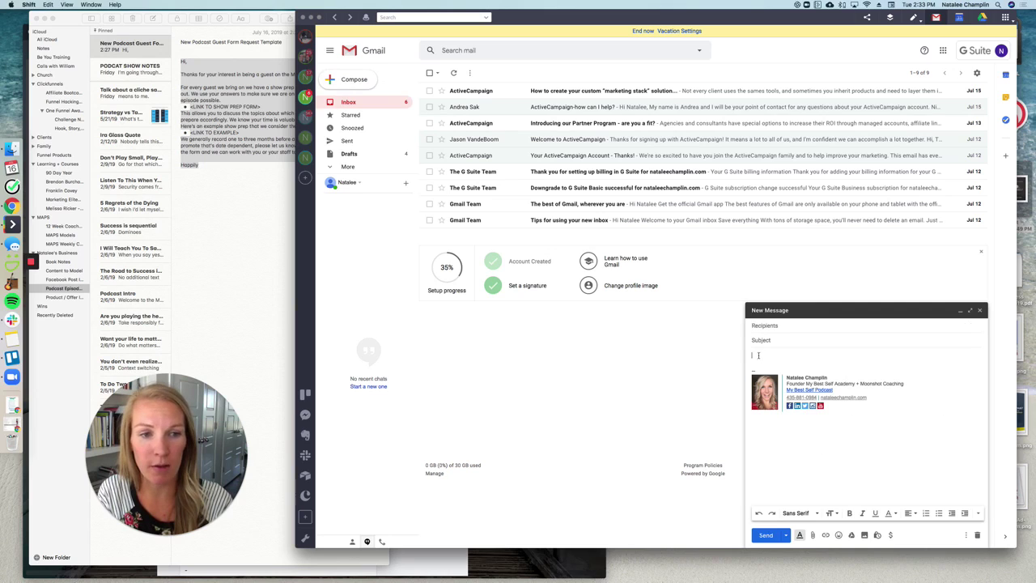
{"action": "left_click", "coordinate": [966, 536]}
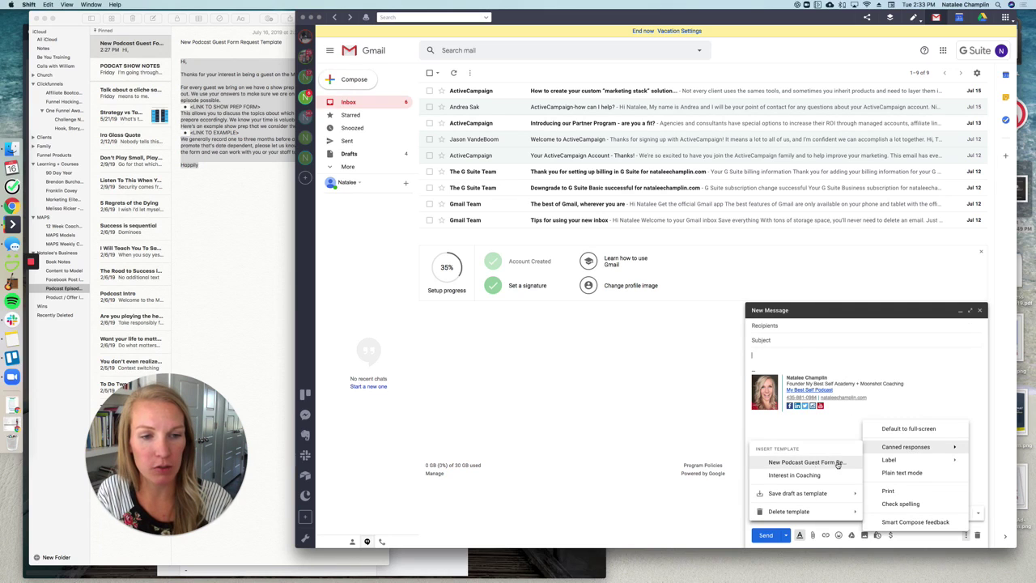
{"action": "left_click", "coordinate": [787, 463]}
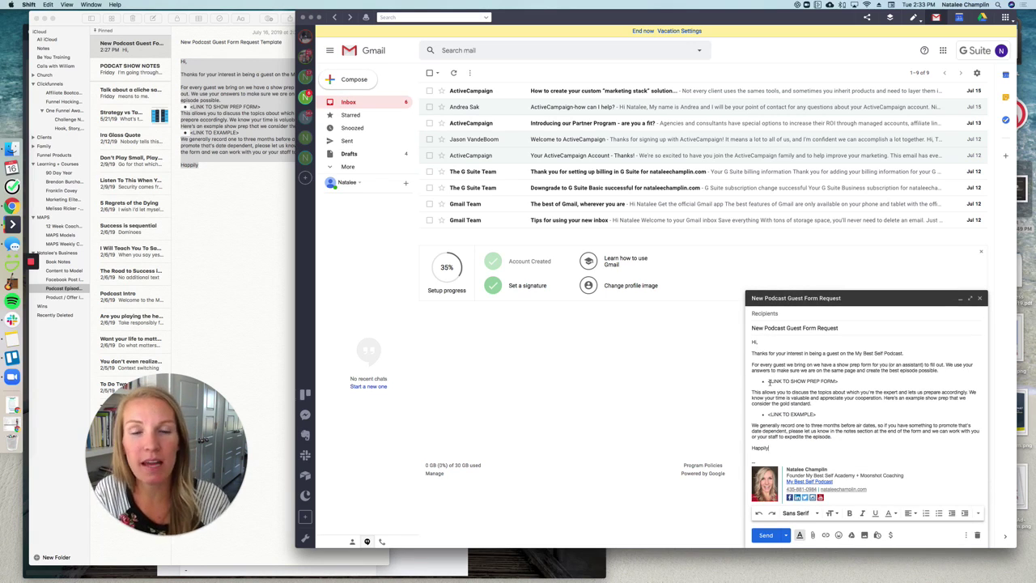
{"action": "left_click_drag", "start_coordinate": [836, 382], "coordinate": [769, 381]}
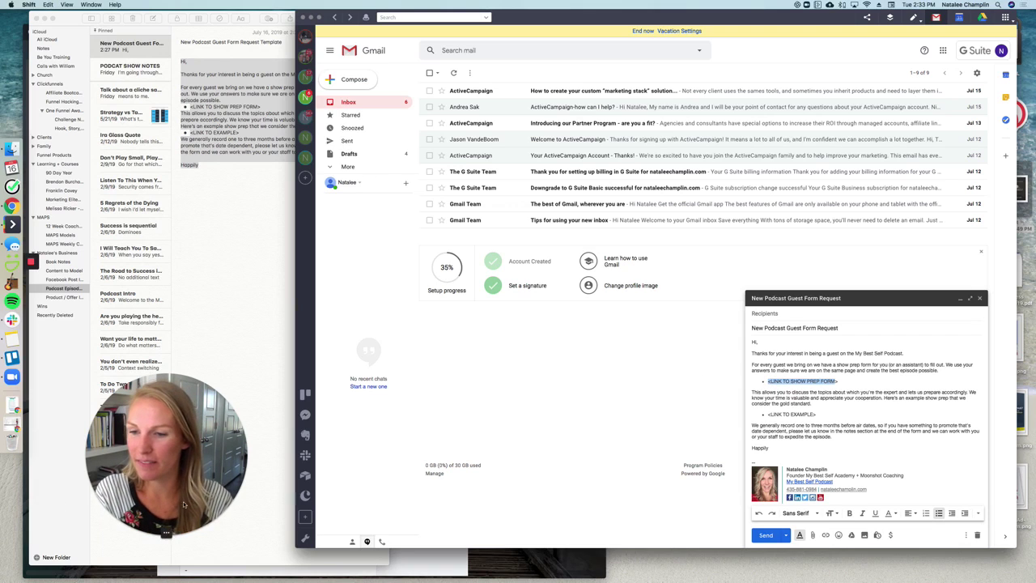
{"action": "left_click", "coordinate": [183, 530]}
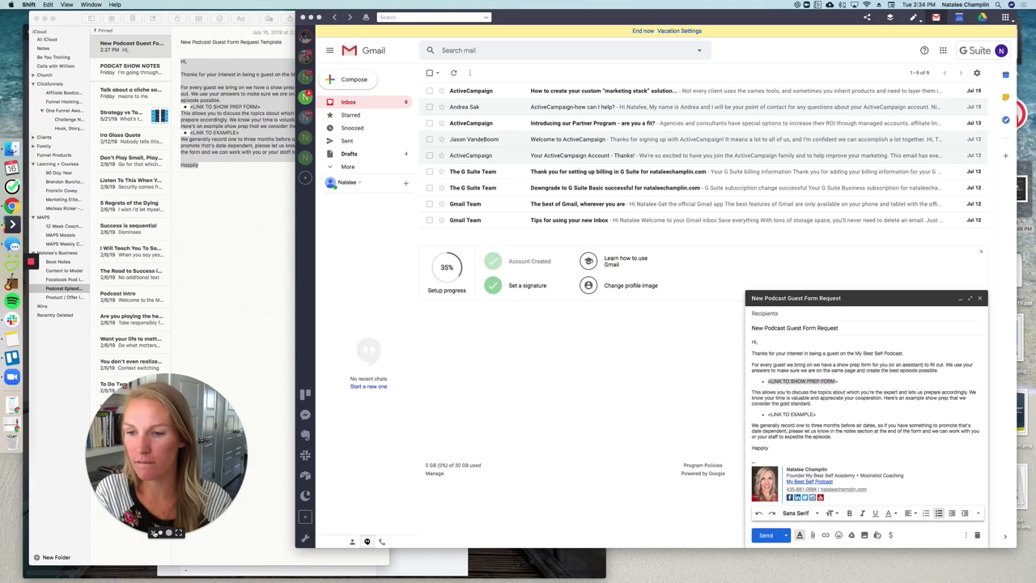
{"action": "left_click", "coordinate": [154, 532]}
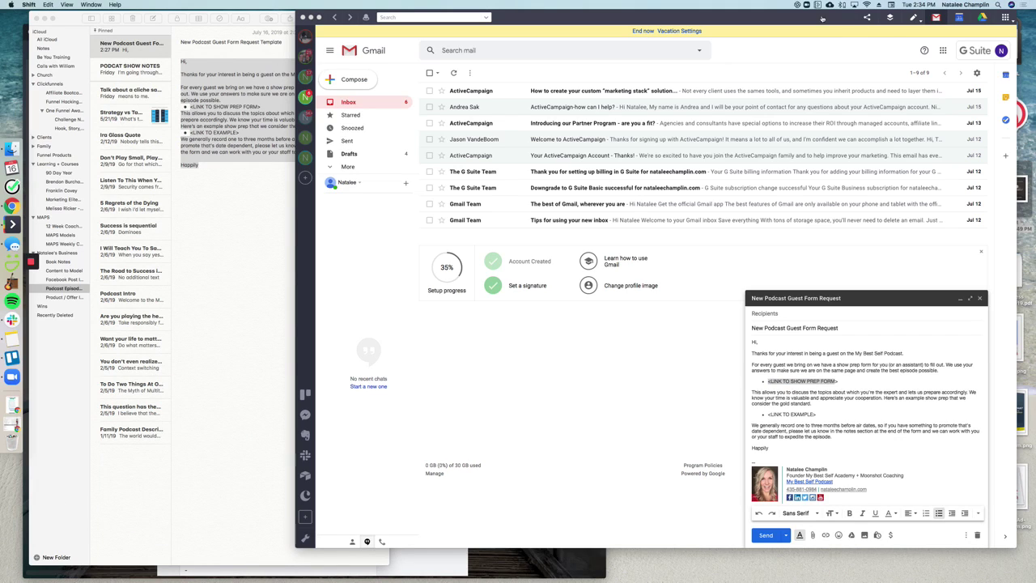